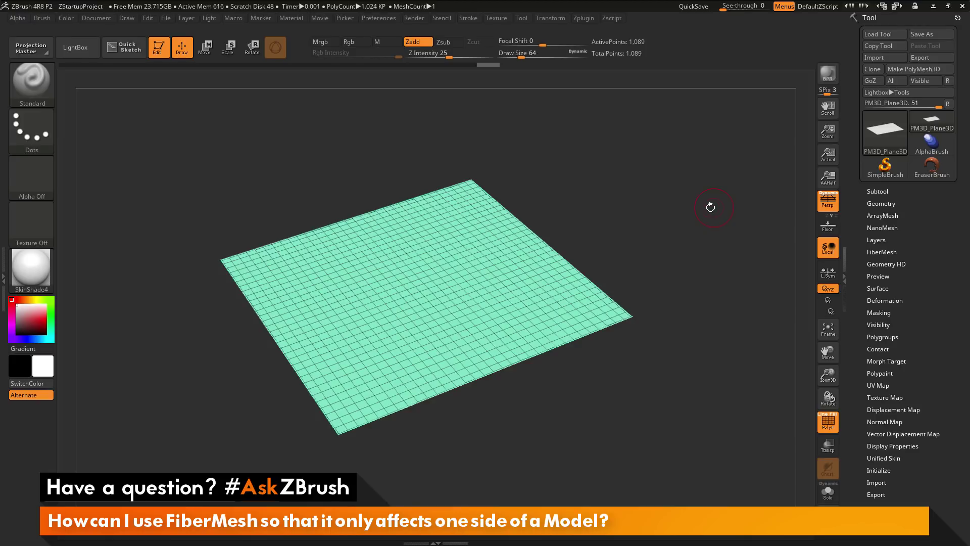
Turn off PolyF line fill so the plane shows as a plain white surface without wireframe
mouse_move(711, 207)
mouse_down()
mouse_move(703, 258)
mouse_move(691, 193)
mouse_move(704, 222)
mouse_move(703, 205)
mouse_move(487, 210)
mouse_up()
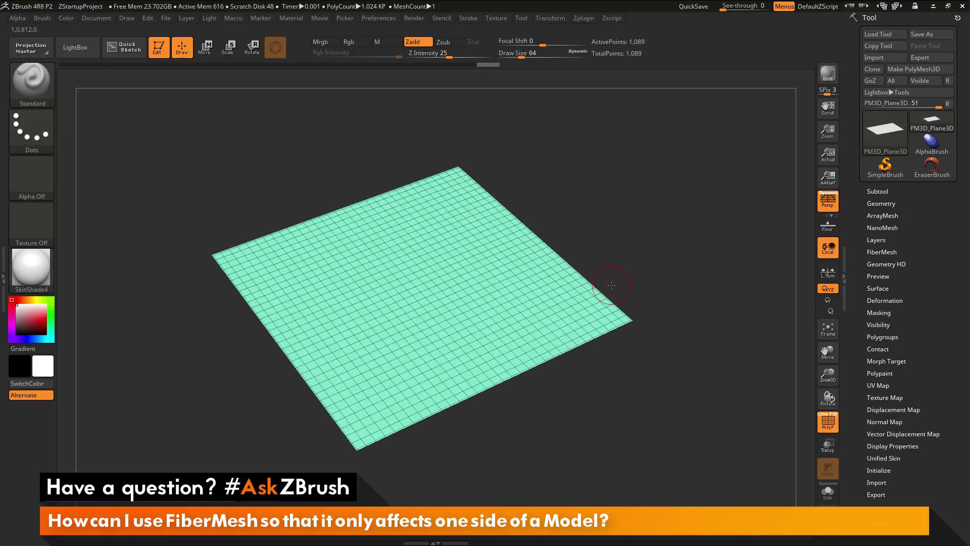
drag(722, 359, 715, 345)
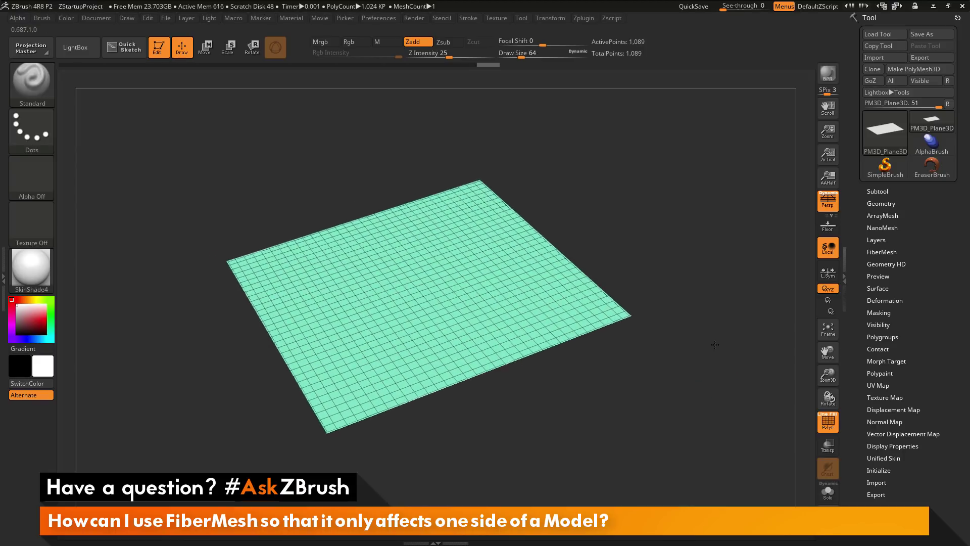
click(825, 425)
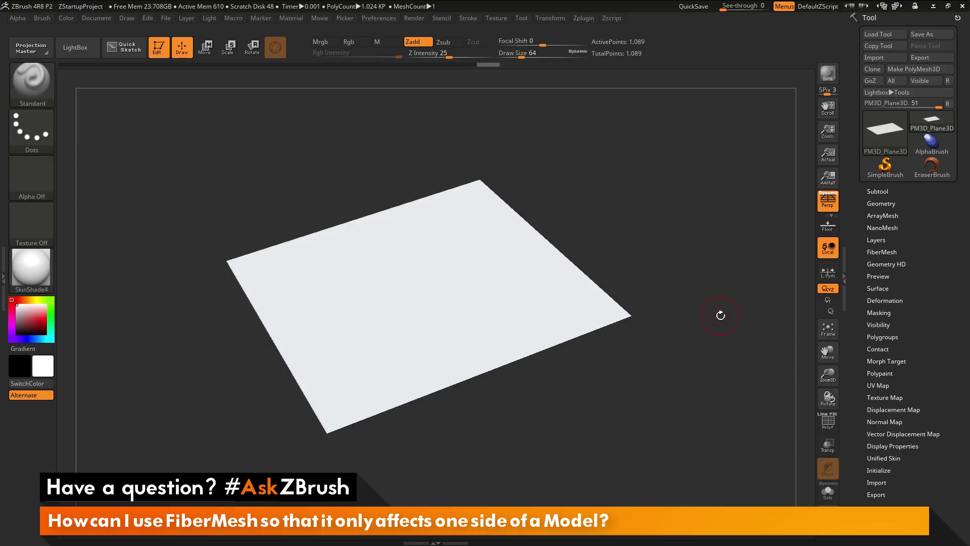
drag(750, 308, 673, 262)
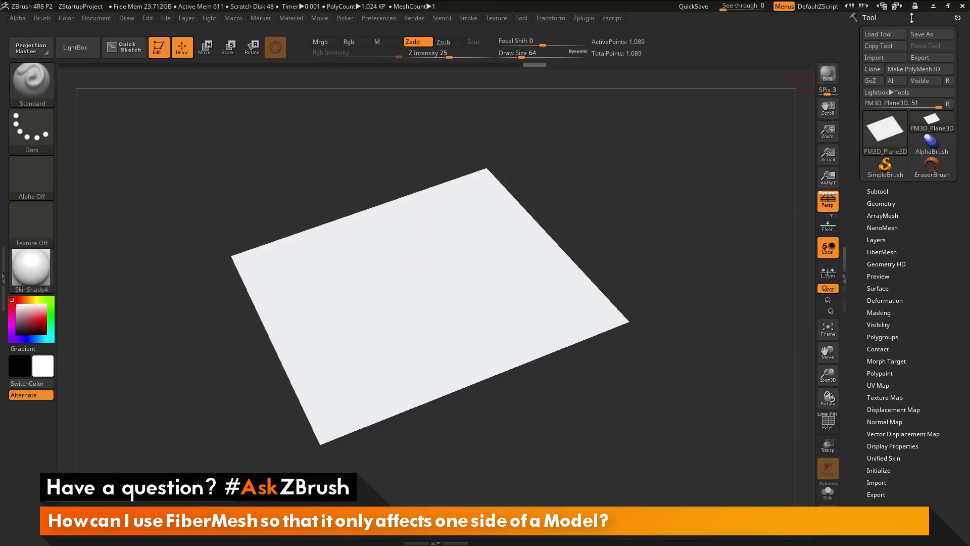
Load the Fibers78.ZFP grass preset from Lightbox > Fibers in FiberMesh onto the plane
click(882, 252)
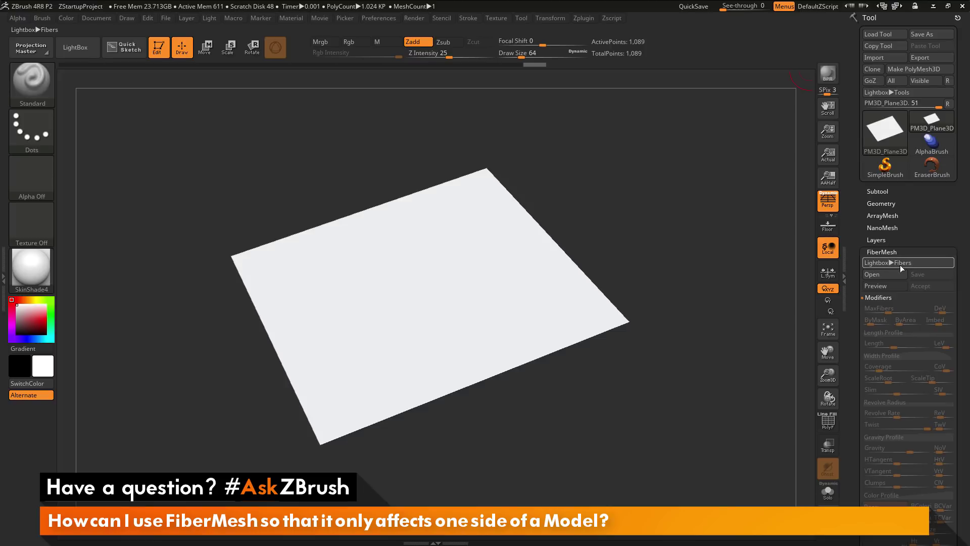
click(899, 263)
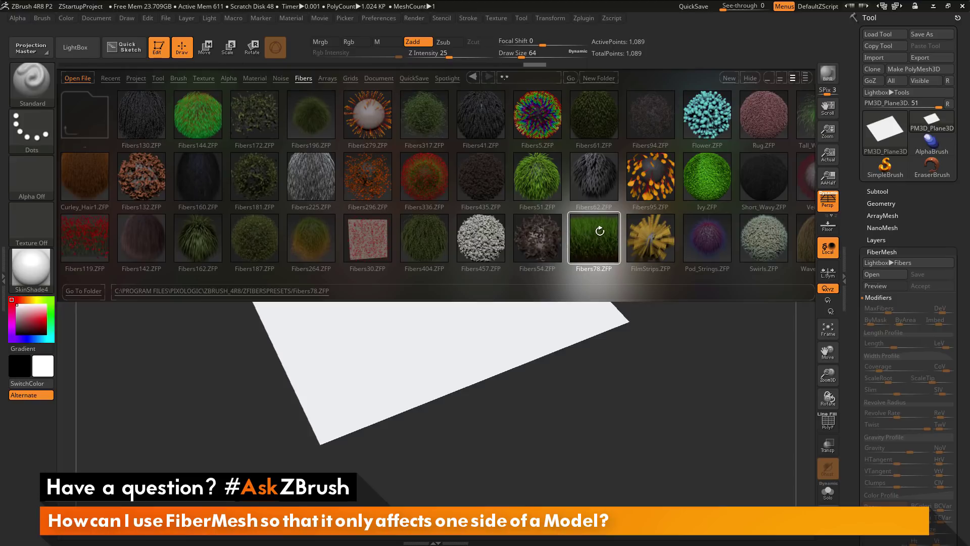
double_click(596, 241)
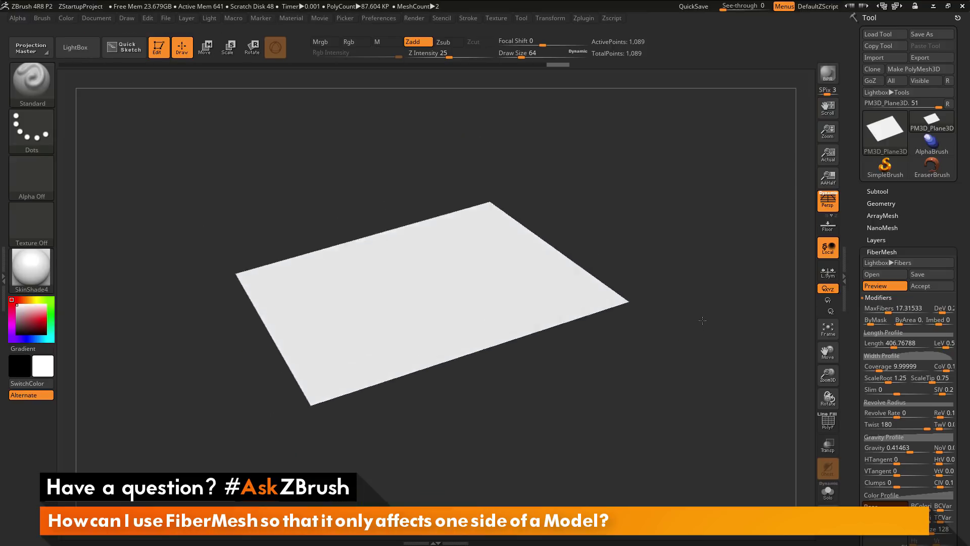
Orbit the view edge-on to see grass growing from both the plane's top and underside
mouse_move(722, 349)
mouse_down()
mouse_move(737, 340)
mouse_move(712, 344)
mouse_move(725, 340)
mouse_up()
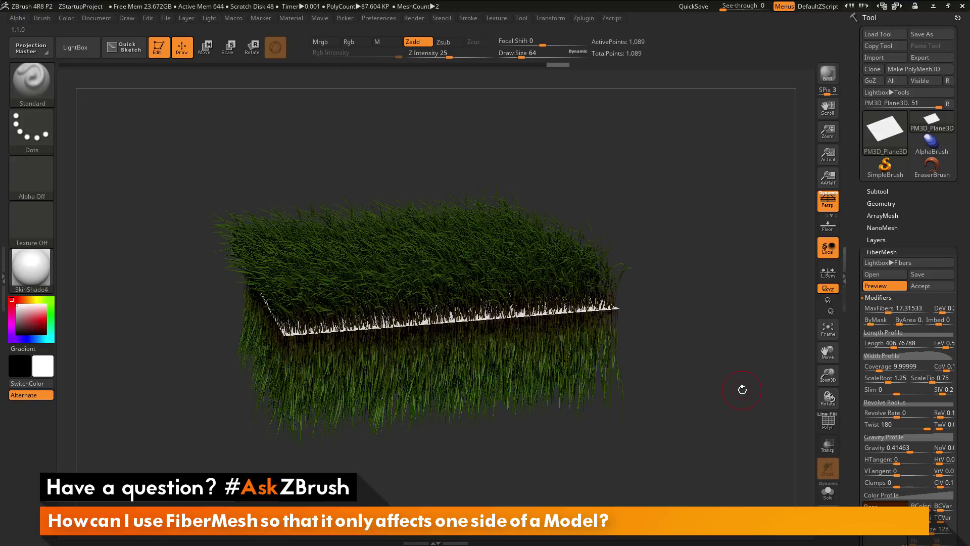
drag(741, 386, 726, 360)
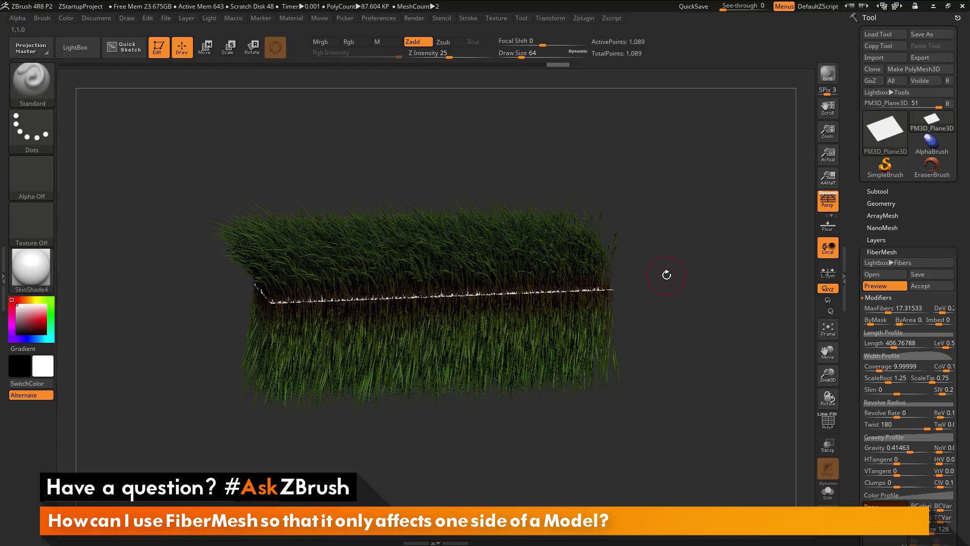
drag(667, 275, 668, 283)
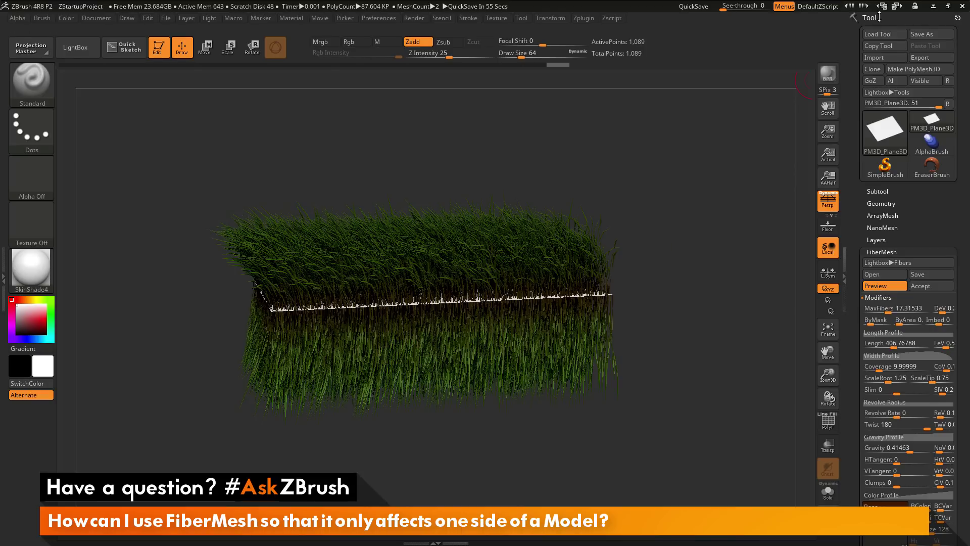
Expand the Tool palette's Display Properties subpalette to reveal the plane's Double Sided setting
drag(851, 360, 854, 223)
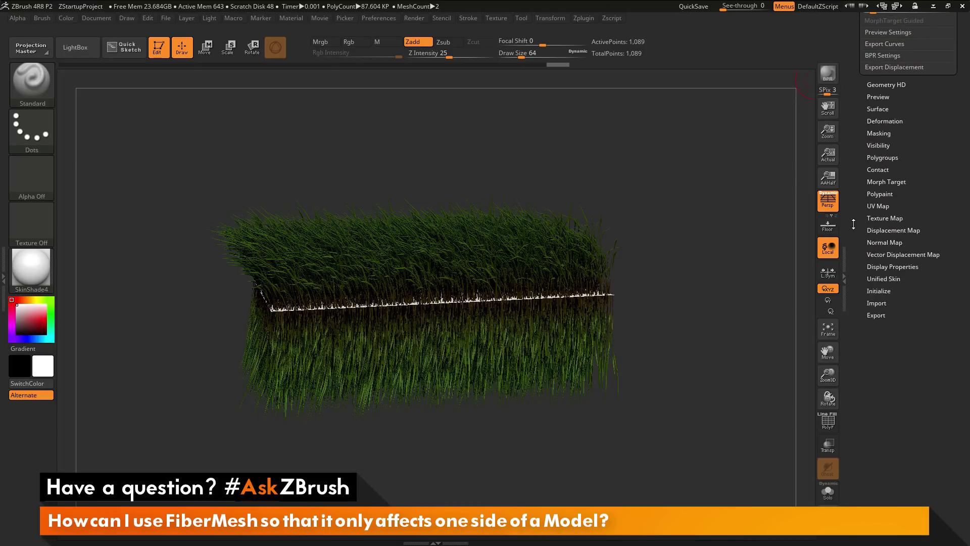
click(889, 266)
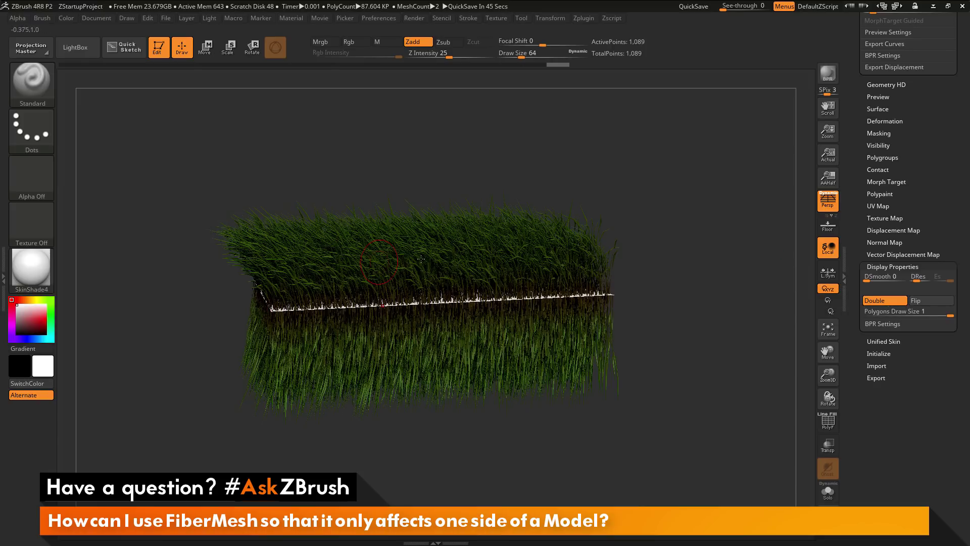
Switch off Double in Tool > Display Properties for the grass-covered plane
click(706, 233)
drag(706, 233, 809, 289)
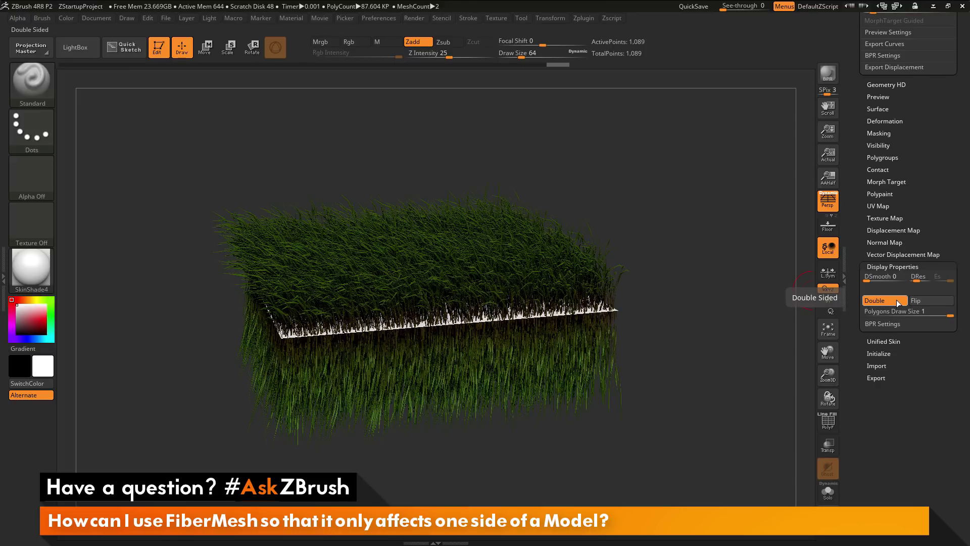
click(898, 302)
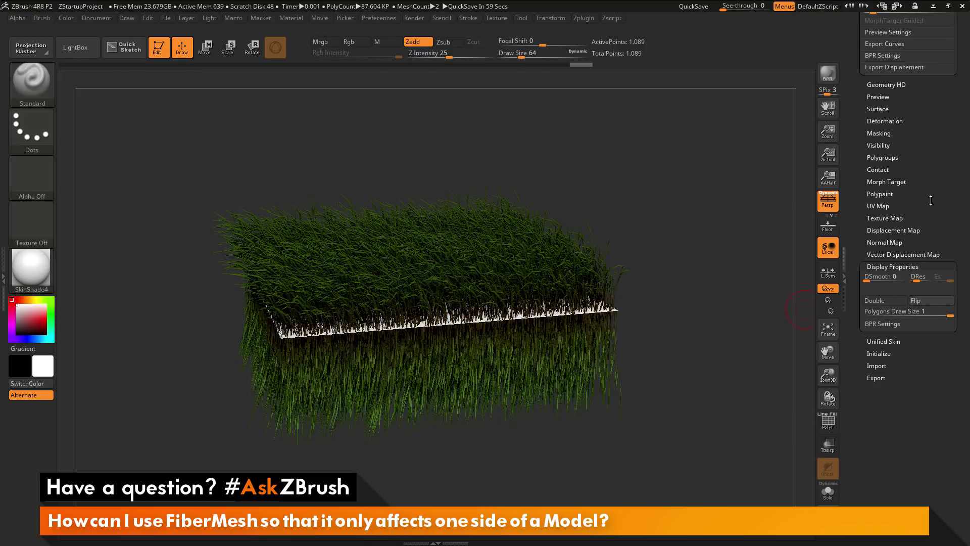
Toggle the FiberMesh Preview off and on so grass regrows only on the plane's top face
scroll(938, 268, up, 5)
scroll(938, 268, up, 15)
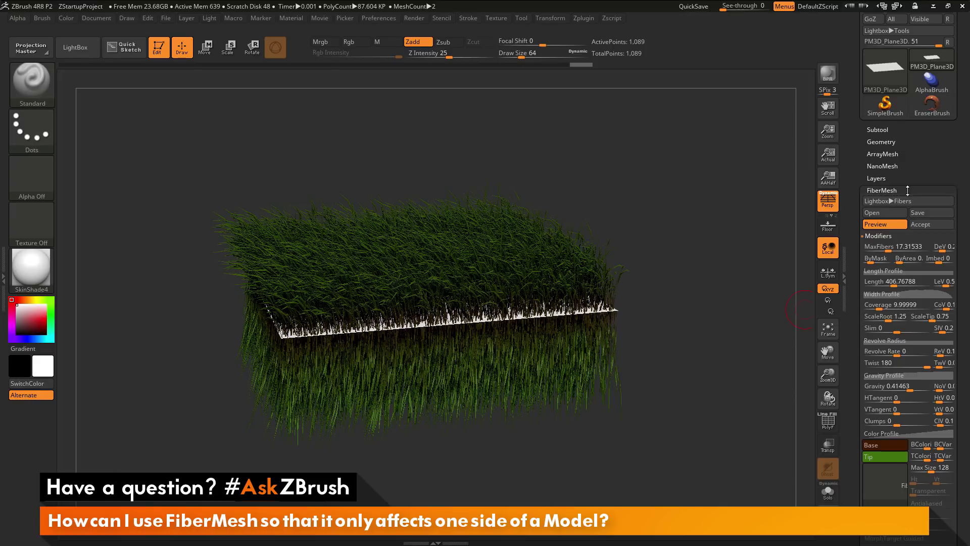
click(895, 225)
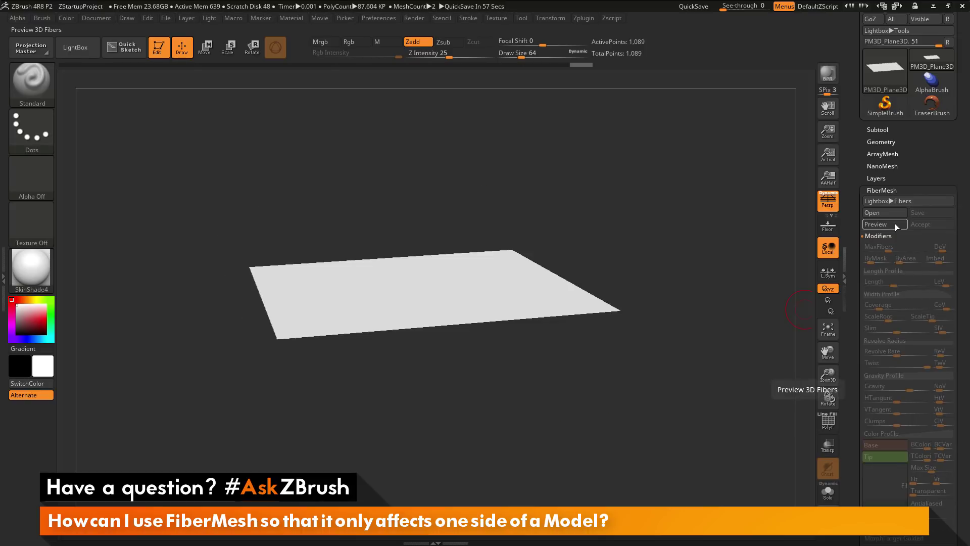
click(896, 224)
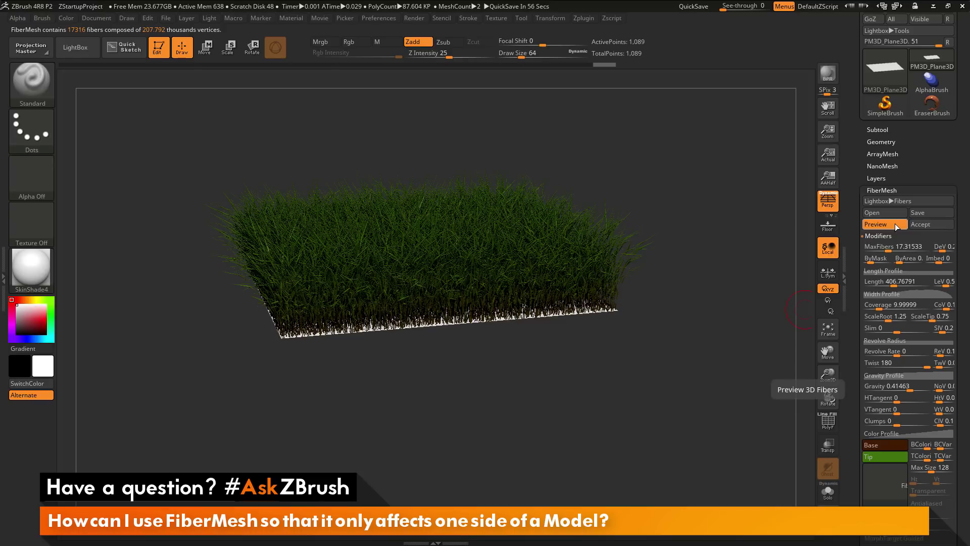
drag(730, 303, 753, 282)
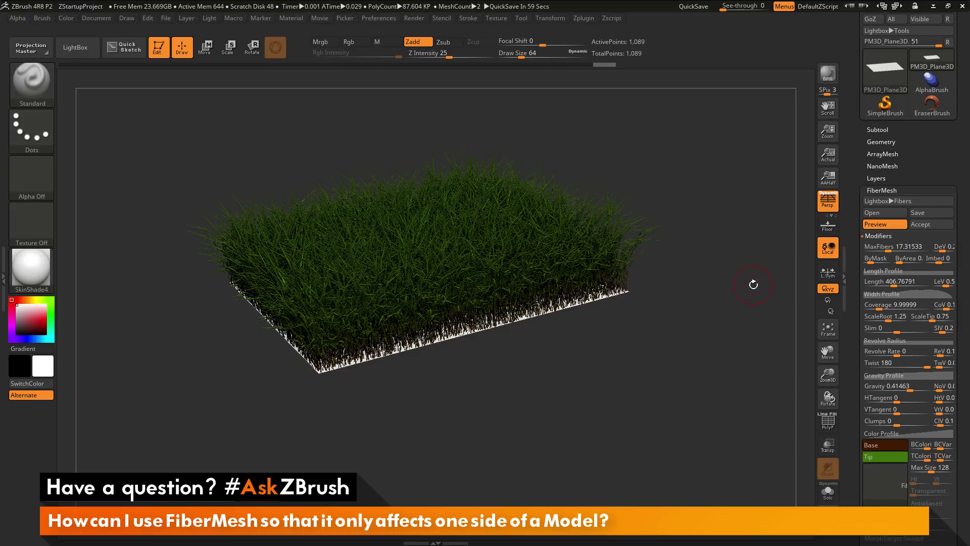
scroll(858, 270, up, 3)
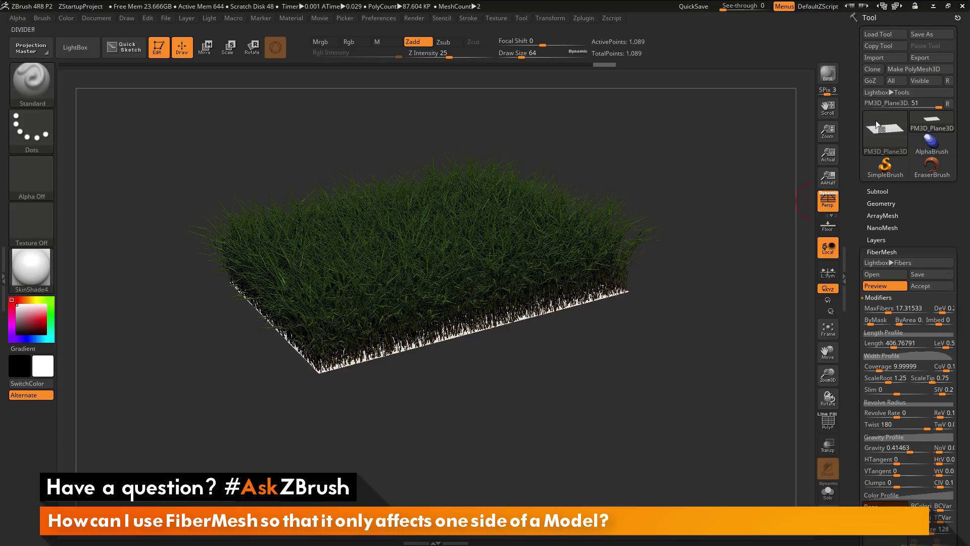
scroll(857, 281, down, 8)
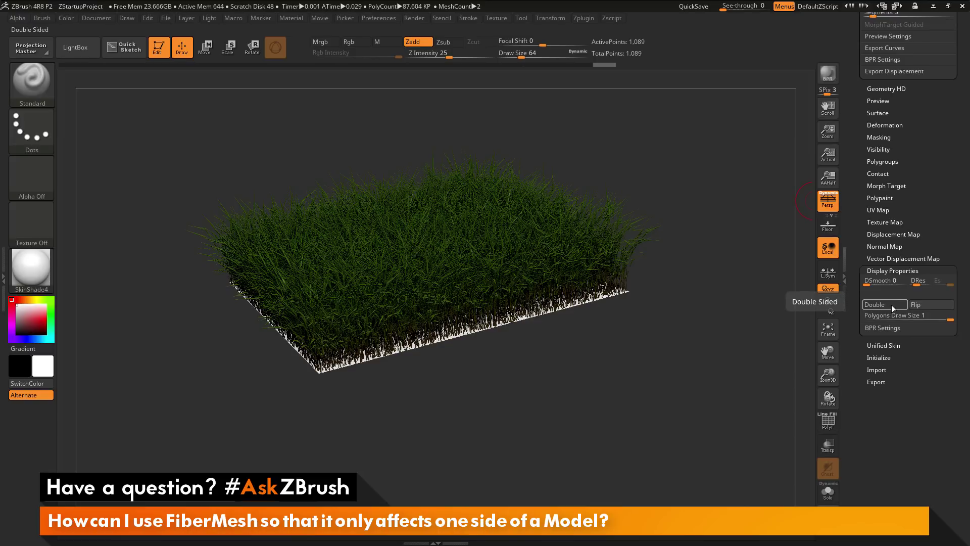
scroll(946, 229, up, 6)
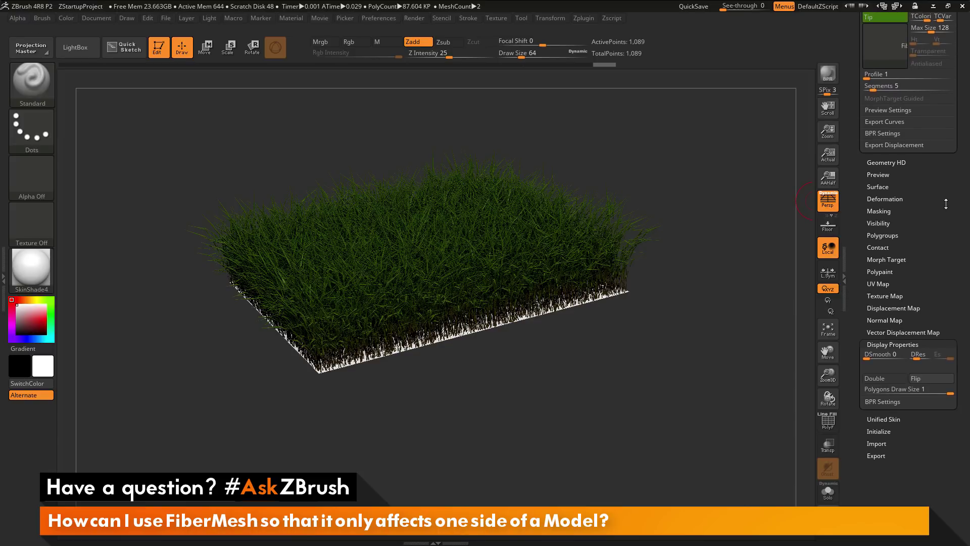
scroll(946, 229, up, 10)
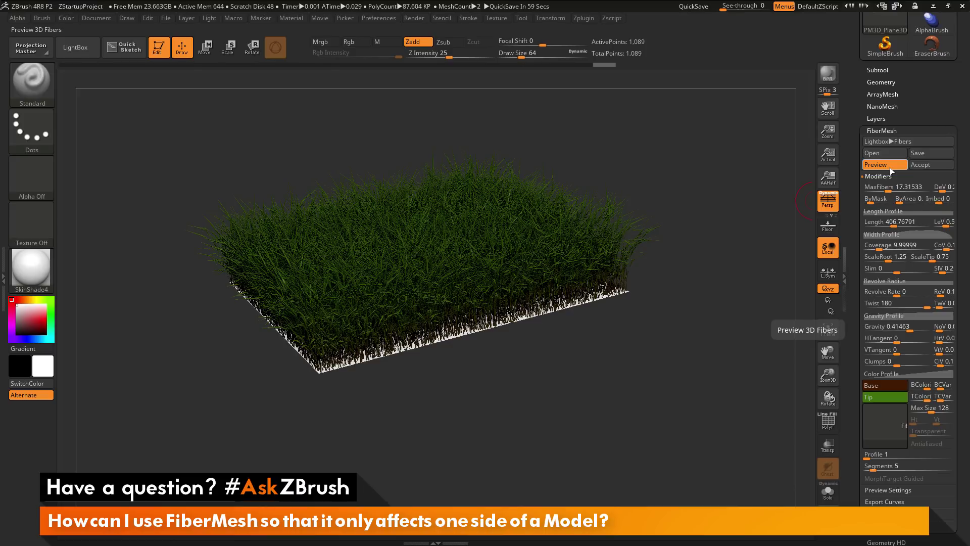
Raise the FiberMesh Imbed slider to about 1.9, sinking the grass roots below the plane
drag(696, 250, 744, 243)
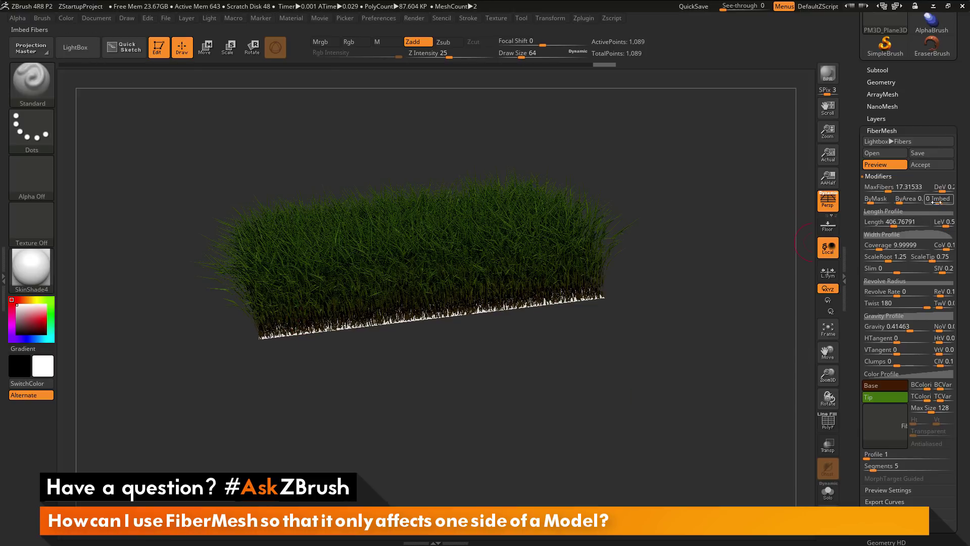
drag(934, 201, 952, 201)
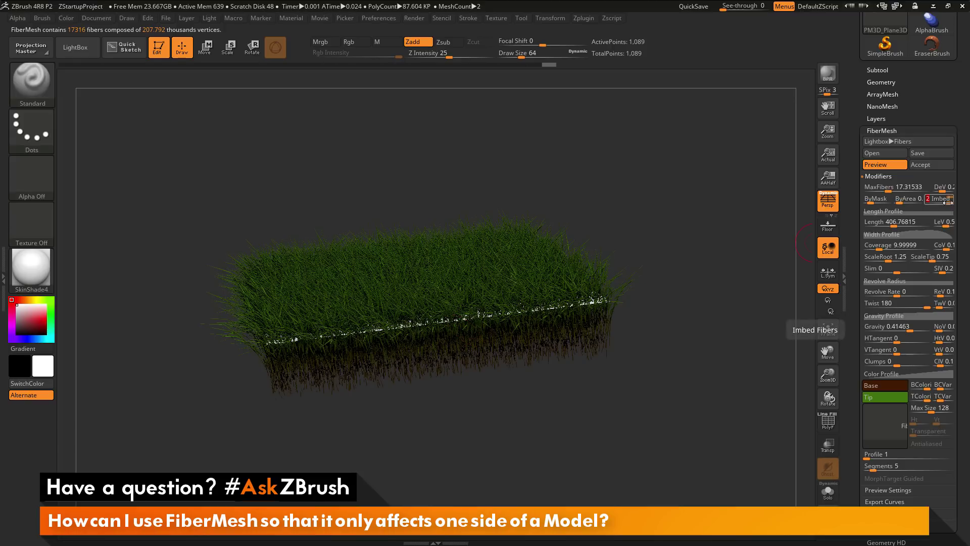
Reset Imbed to 0, refresh the fiber preview, then set Imbed to 0.8421
key(Return)
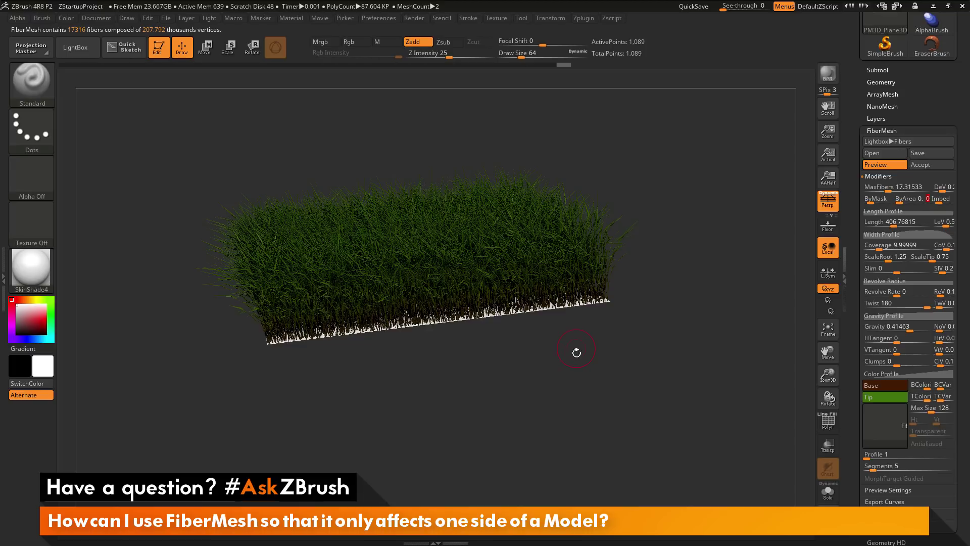
drag(384, 404, 662, 372)
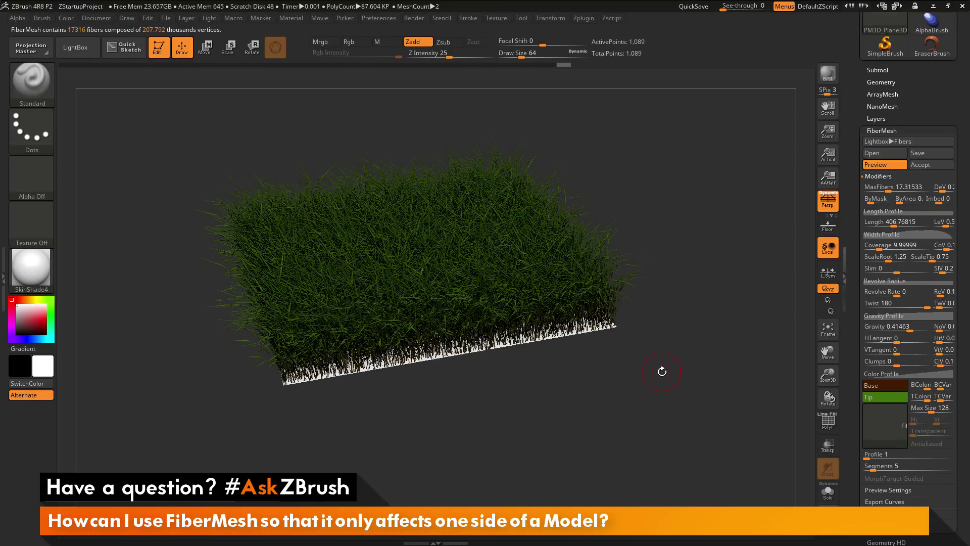
click(880, 166)
click(880, 166)
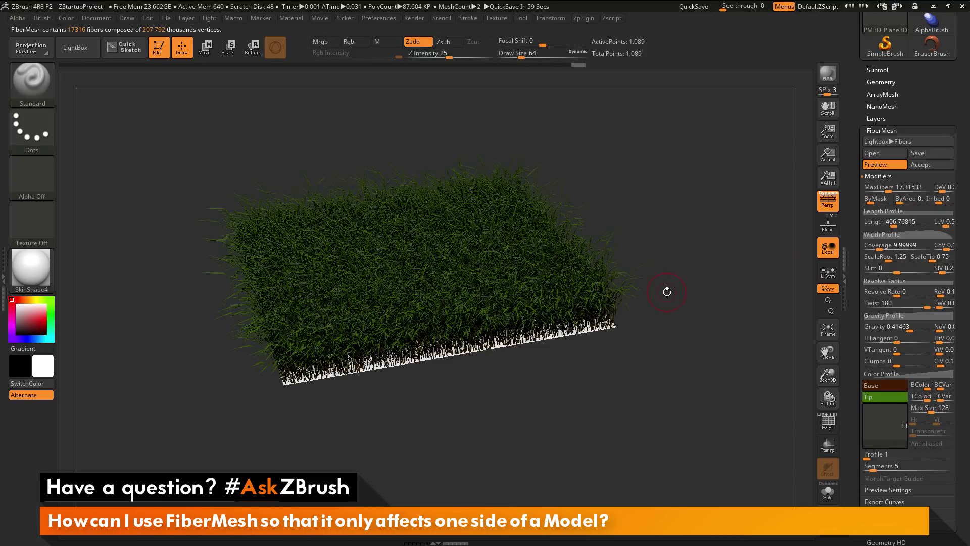
drag(937, 199, 941, 199)
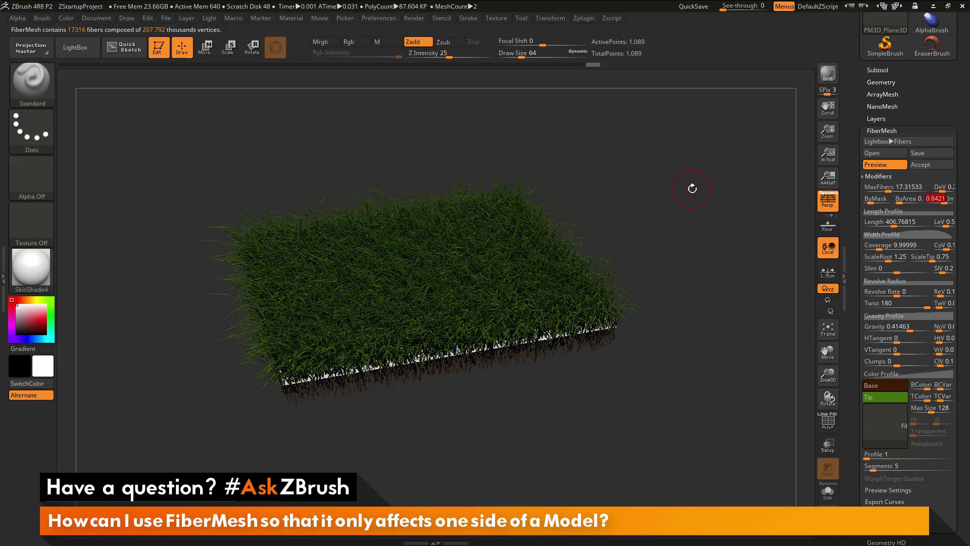